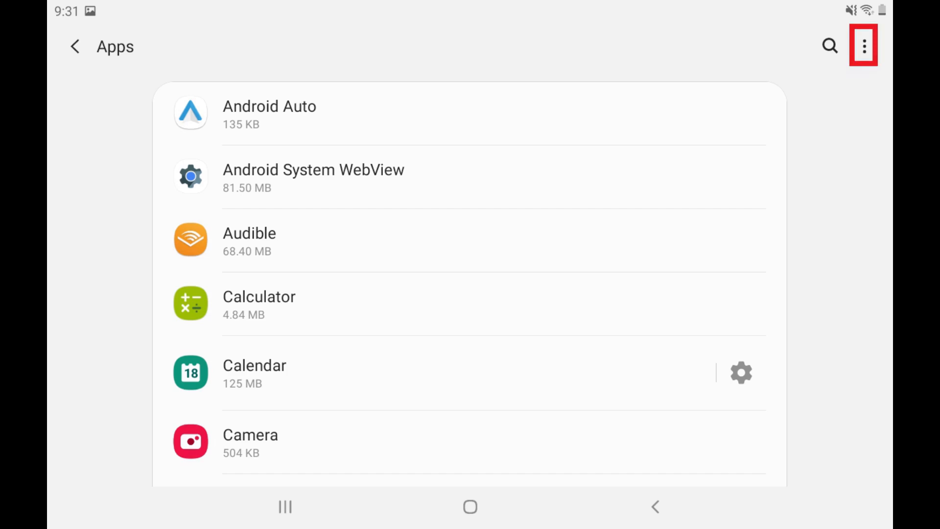
# From the Apps screen's three-dot menu, go to Default apps.
pyautogui.click(864, 46)
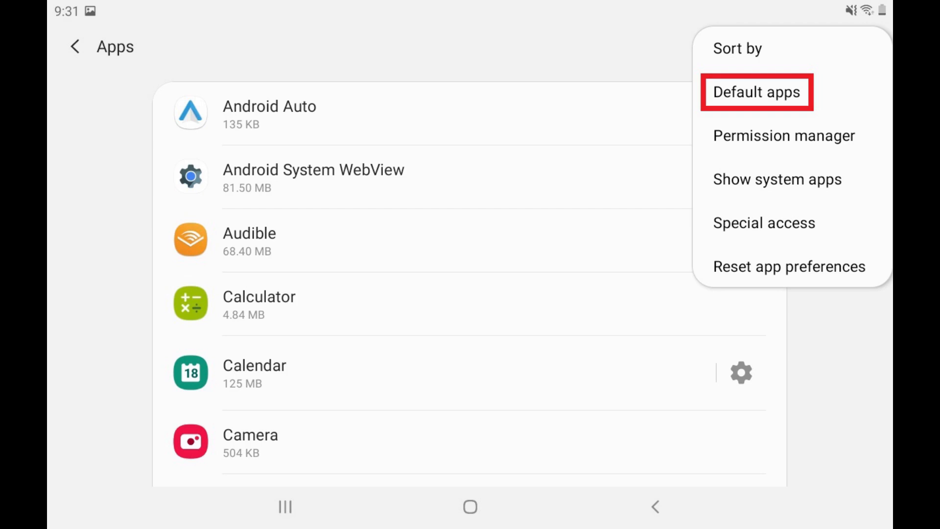
pyautogui.click(757, 92)
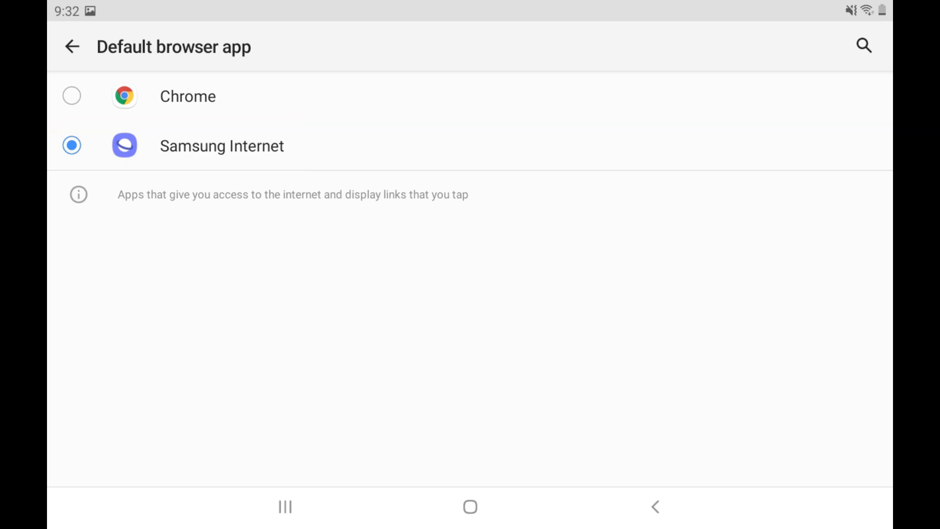
pyautogui.click(72, 96)
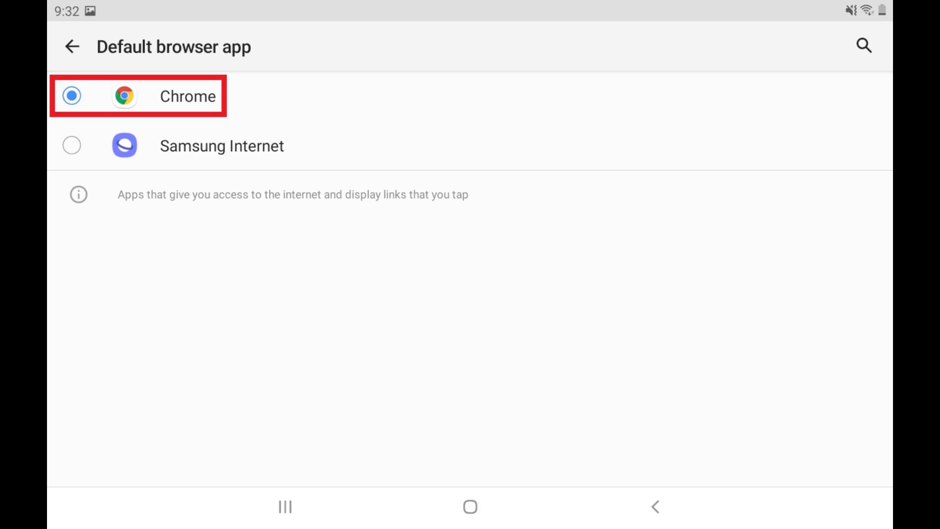